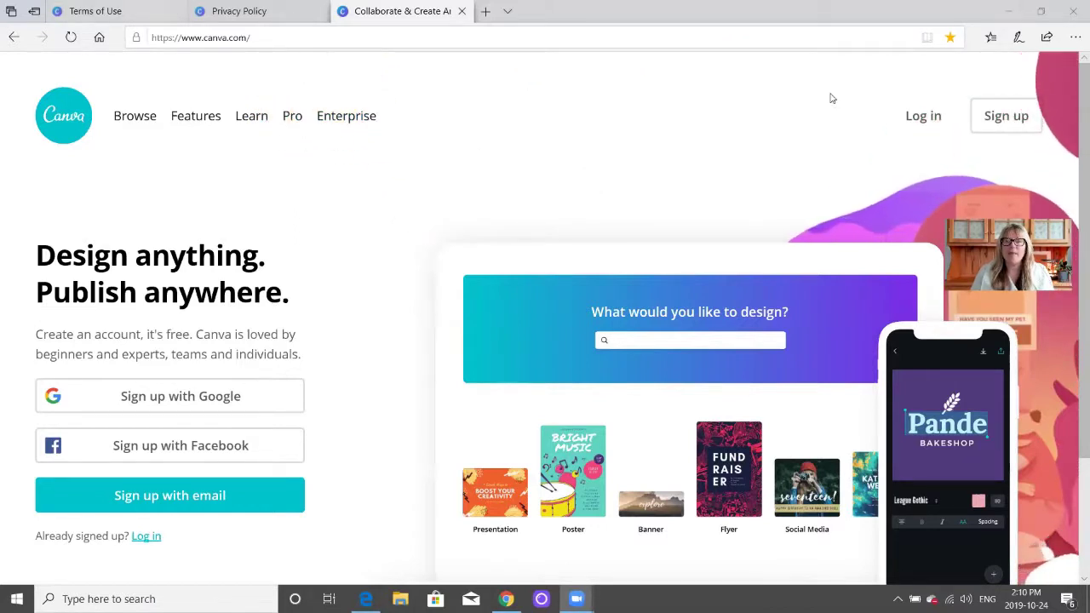
Step: Sign up for a new Canva account with email, filling in the name, email and password
left_click(1009, 115)
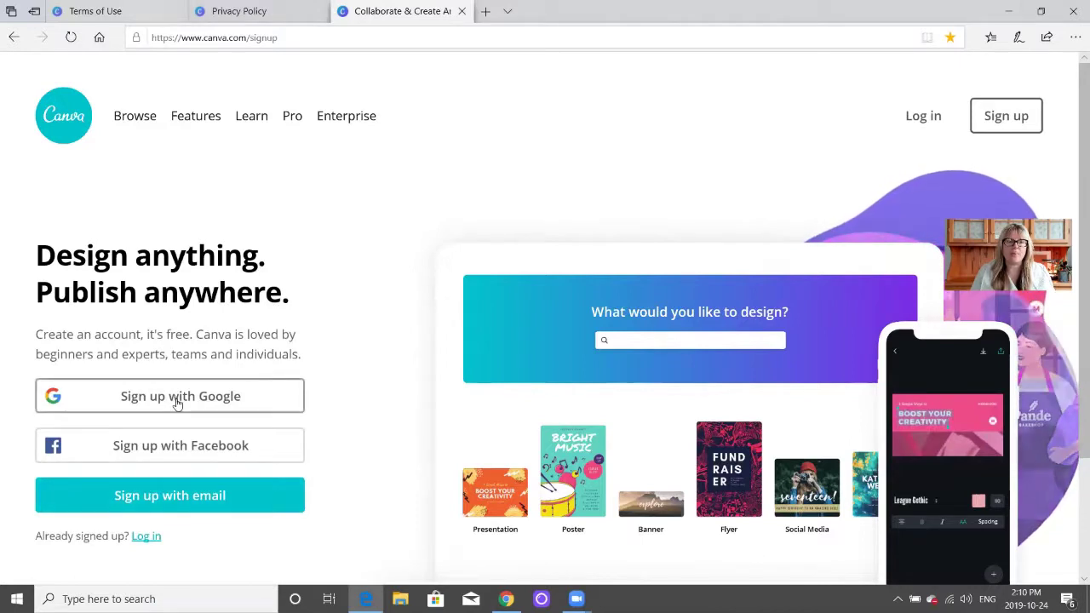
left_click(177, 501)
type("Testing Account")
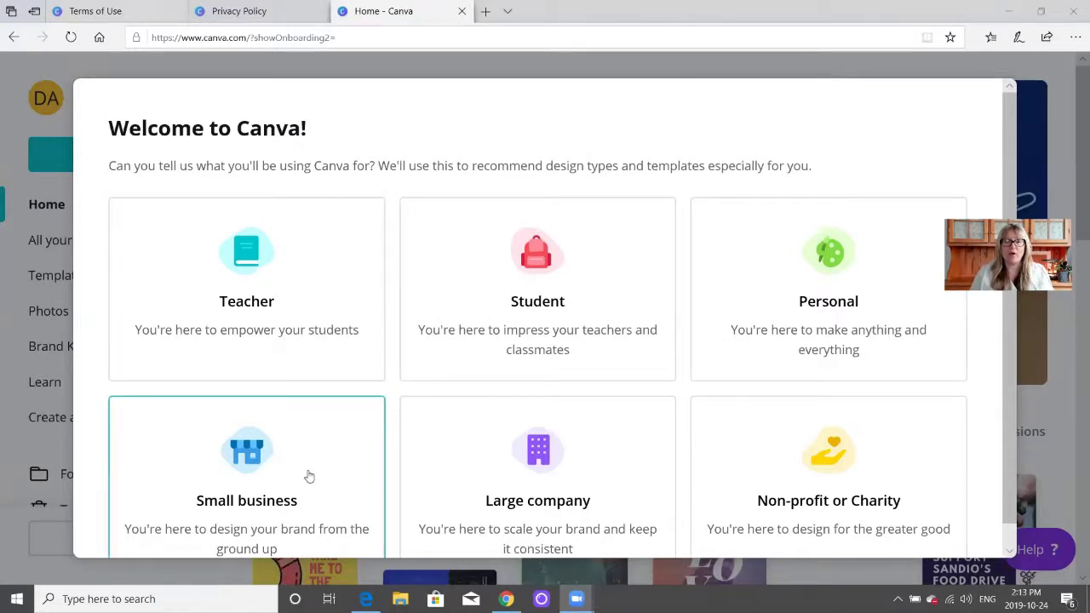
Step: Choose Personal as the use for Canva to reach the Start your first design screen
scroll(309, 478, "down", 1)
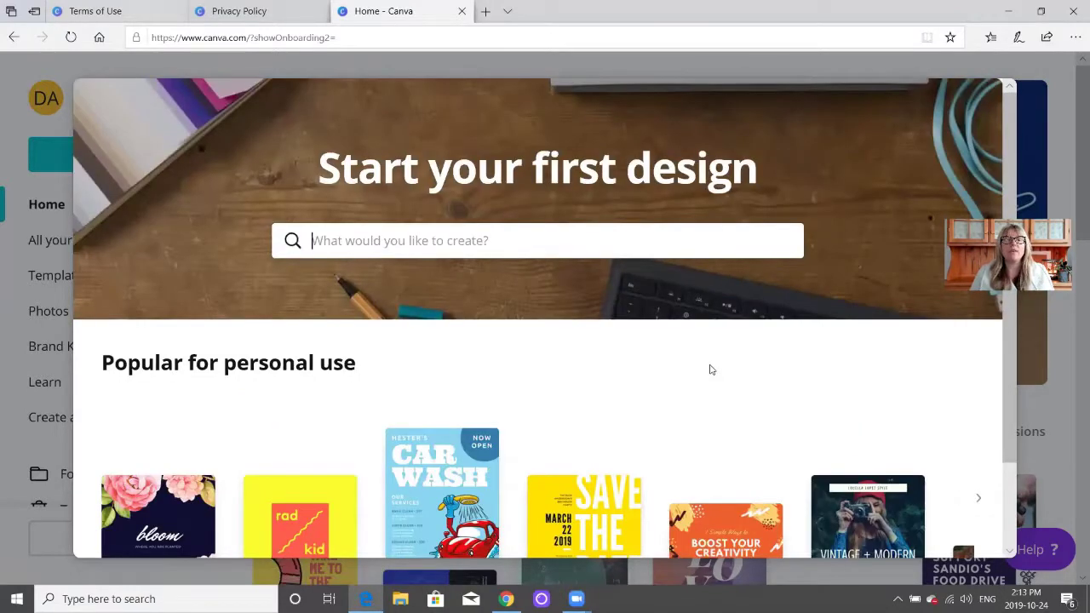
Step: Open a blank Instagram Post design, with Instagram post templates listed beside it
scroll(712, 368, "down", 1)
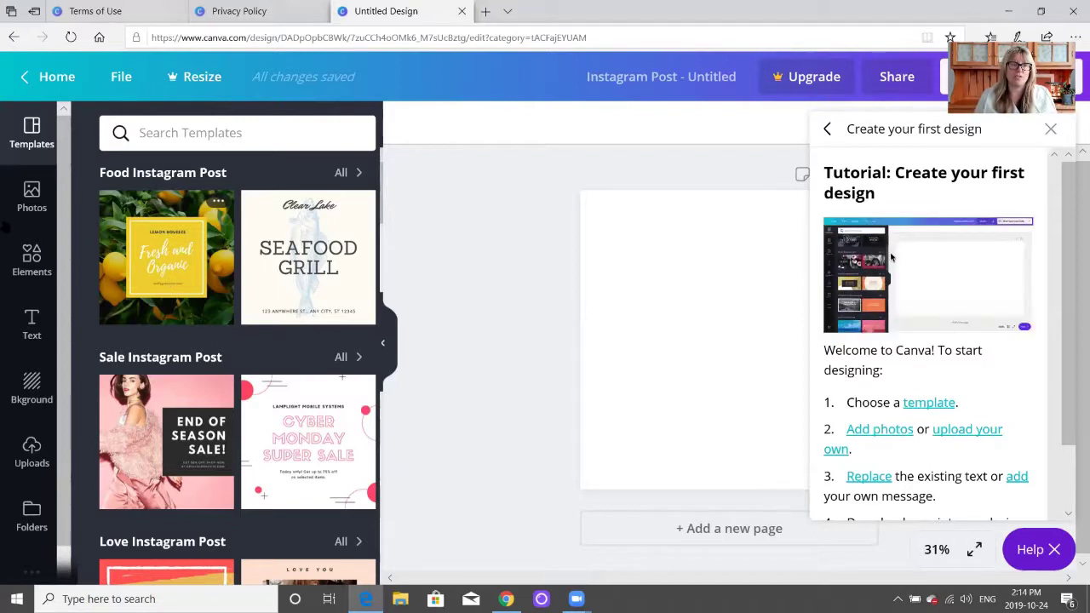
Step: Apply the Fresh and Organic template to the Instagram post and close the tutorial panel
left_click(159, 261)
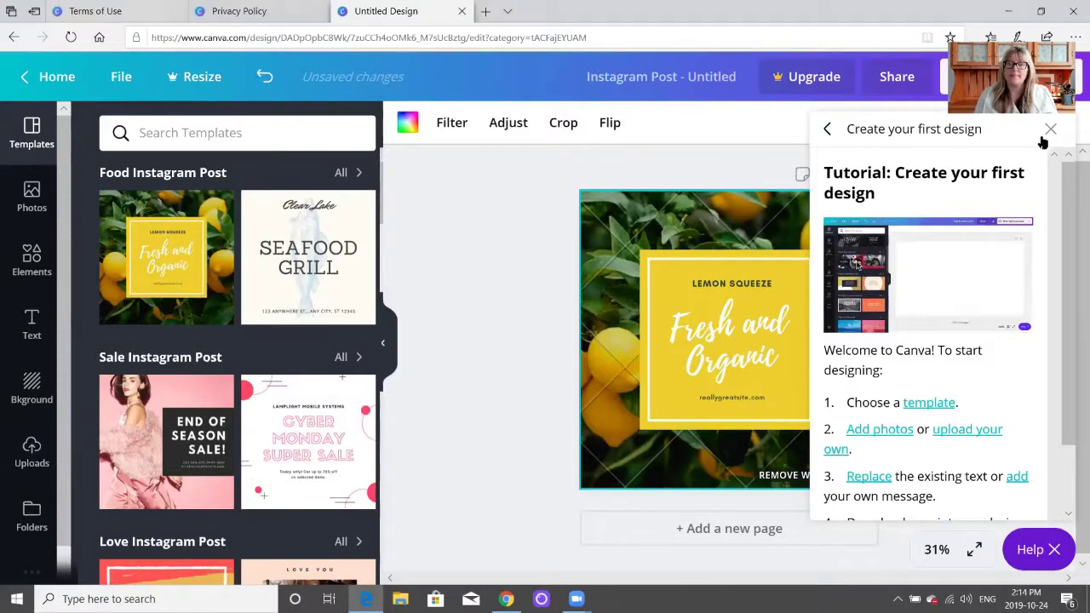
scroll(980, 281, "down", 2)
scroll(1019, 247, "up", 2)
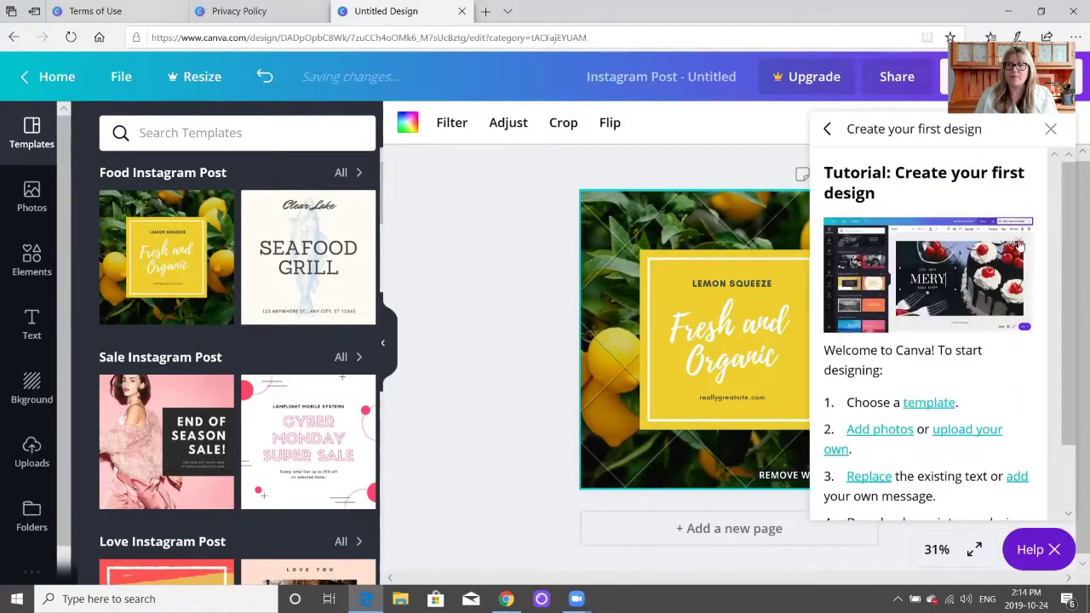
left_click(1051, 129)
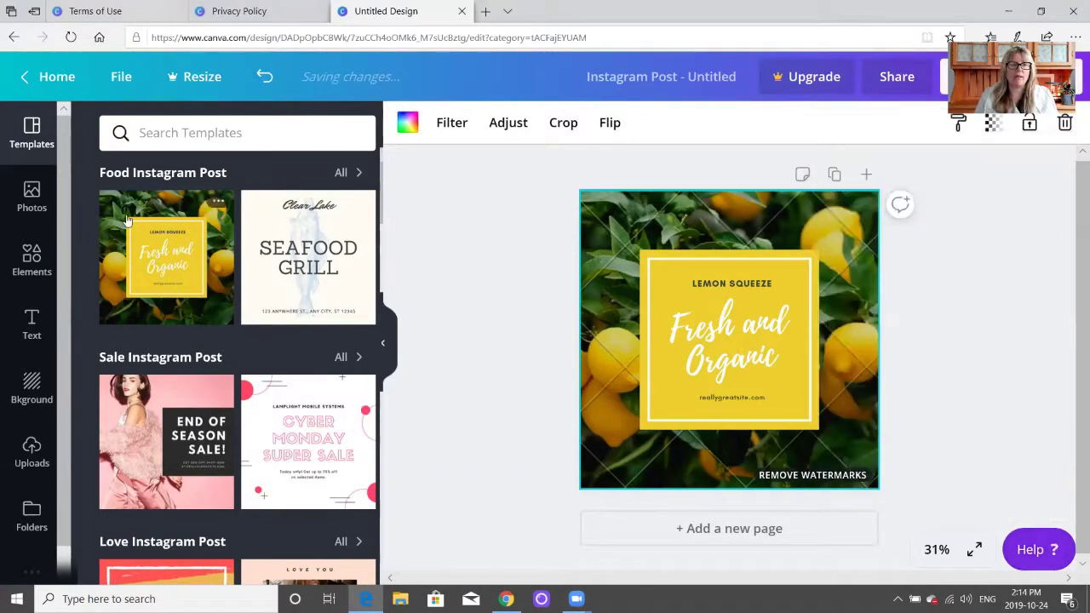
Step: Replace the lemon background with the checkered sunglasses stock photo, then return to Home
left_click(33, 194)
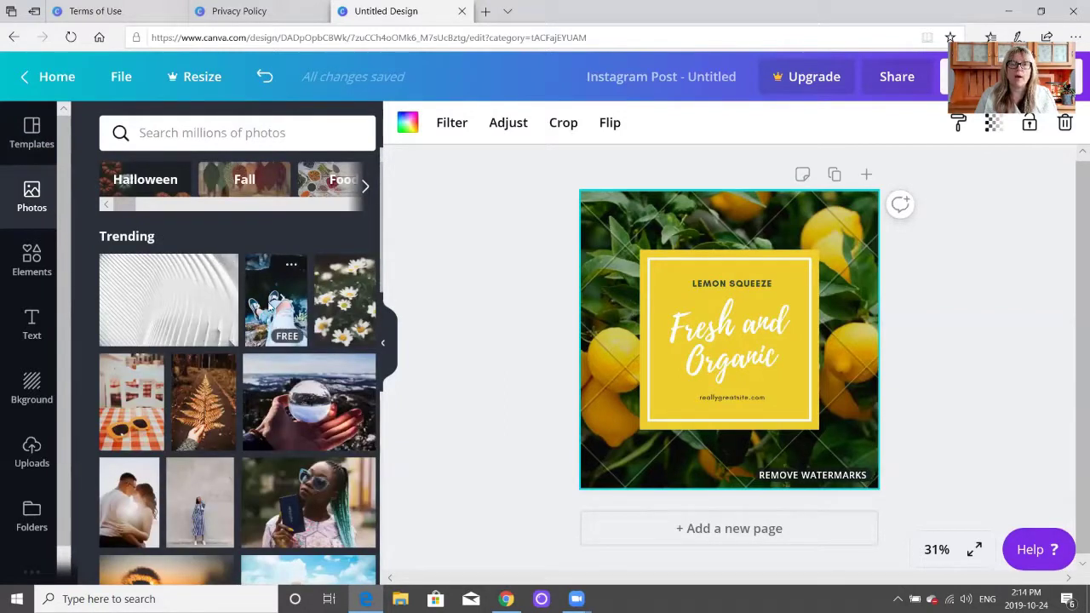
left_click_drag(273, 303, 601, 231)
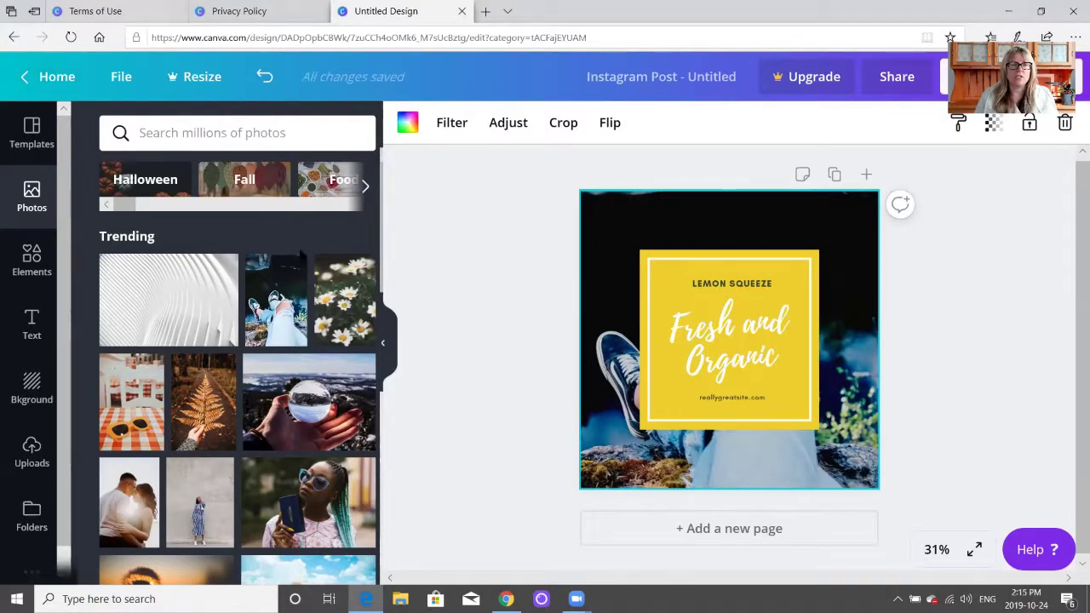
left_click(741, 346)
left_click_drag(132, 400, 606, 268)
left_click_drag(712, 283, 712, 283)
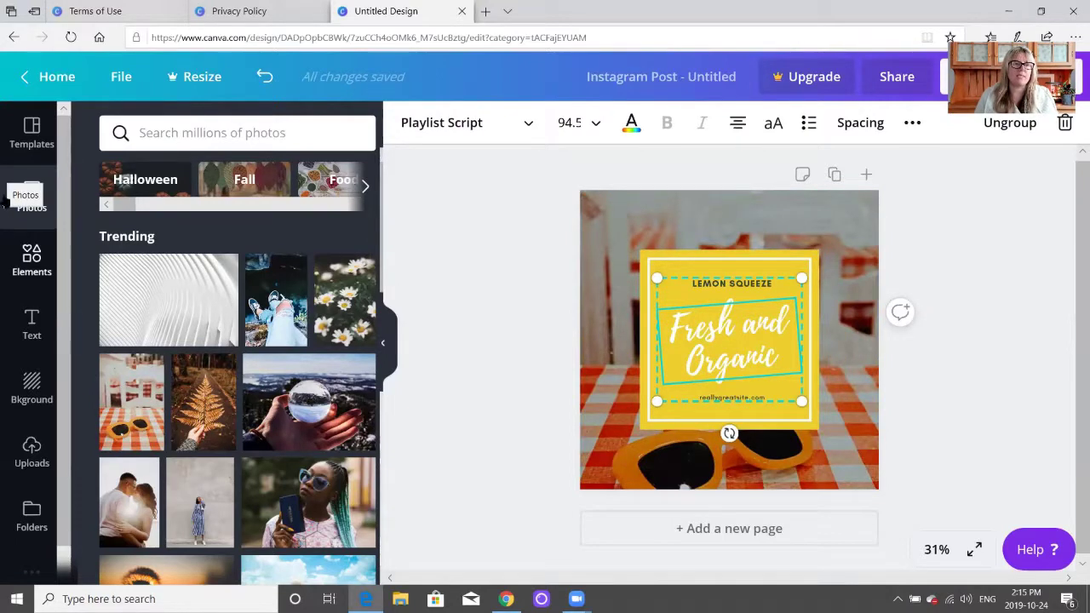
left_click(31, 134)
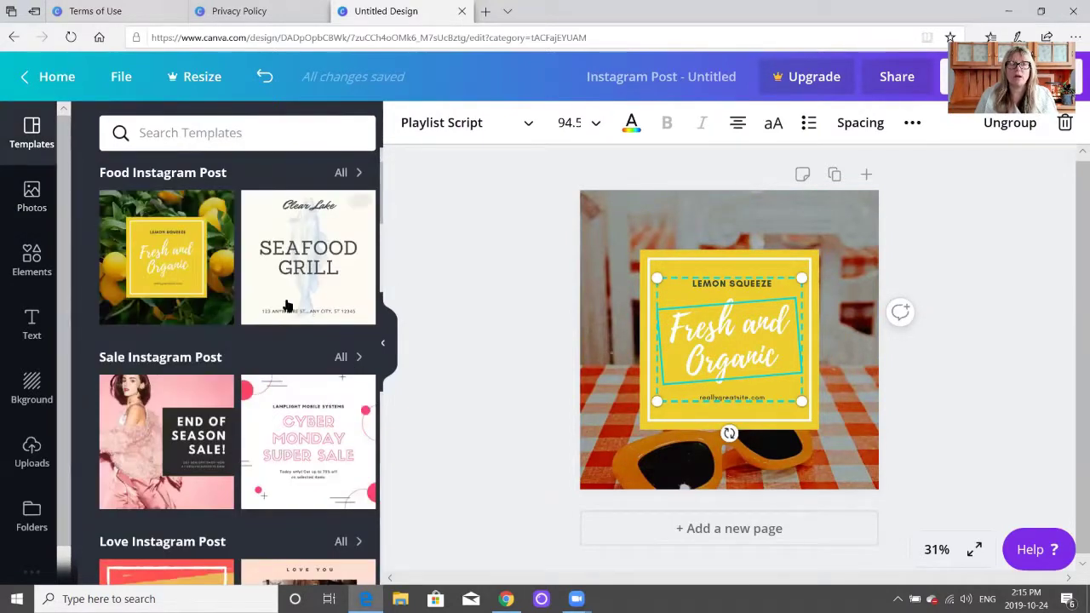
left_click(49, 76)
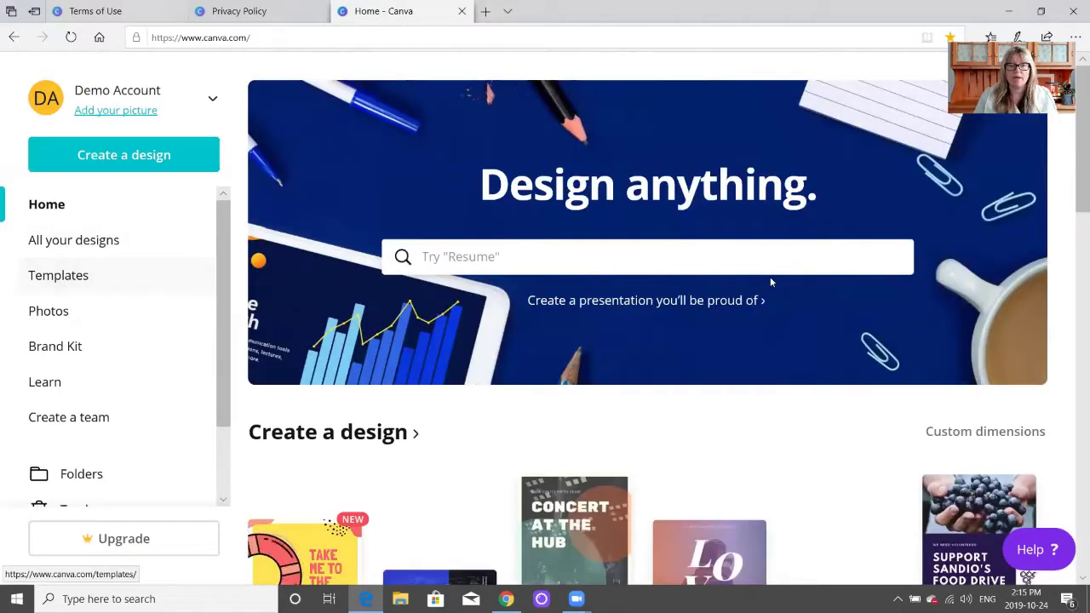
Step: Page the Create a design carousel through to Twitch Banner, Postcard, Invitation and Tag
scroll(771, 282, "down", 3)
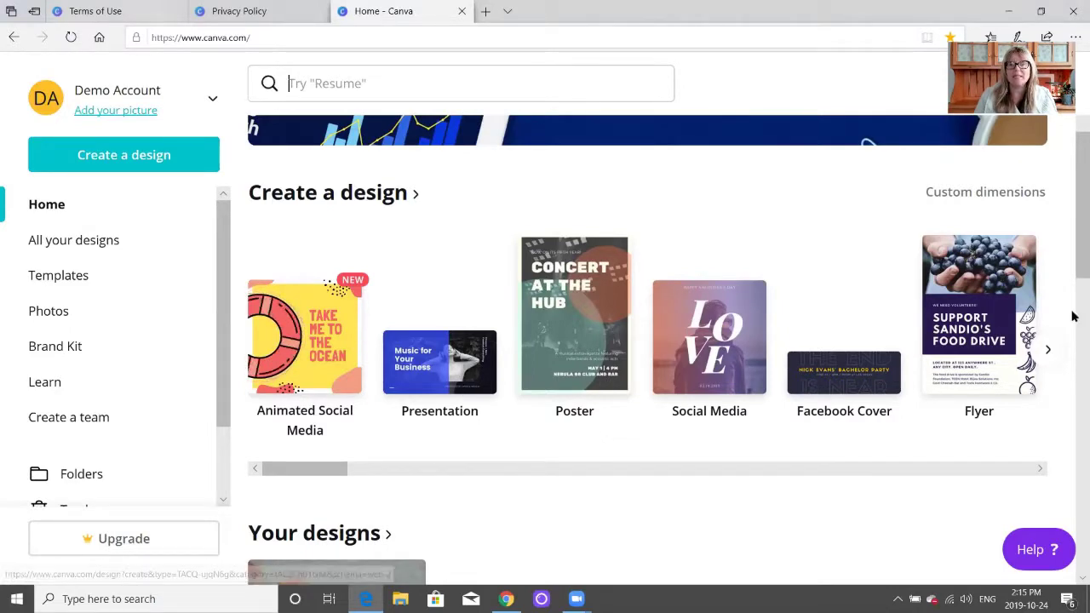
left_click(1048, 349)
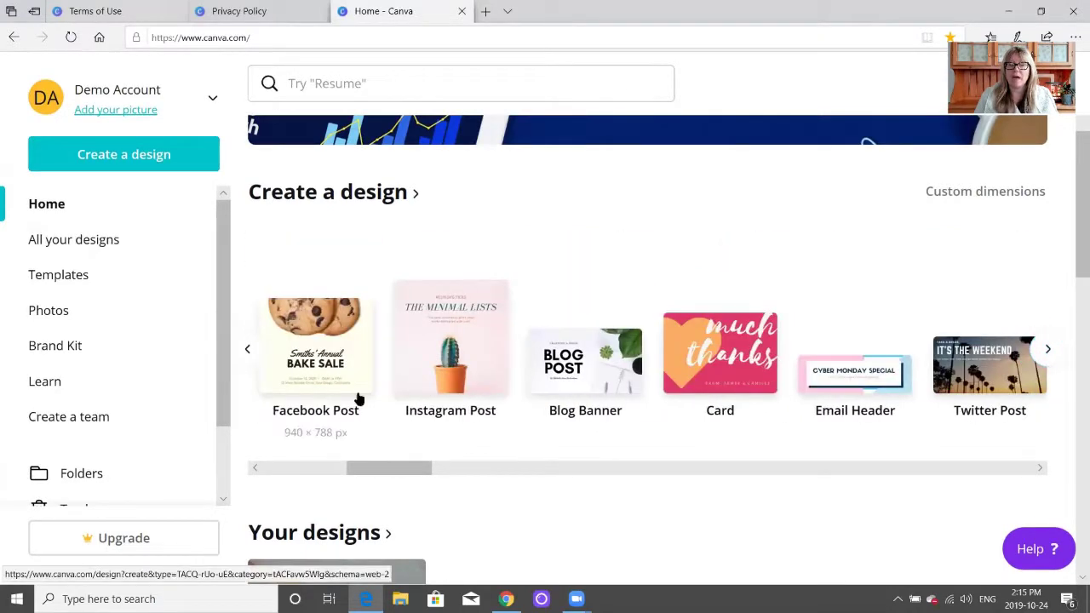
left_click(1048, 350)
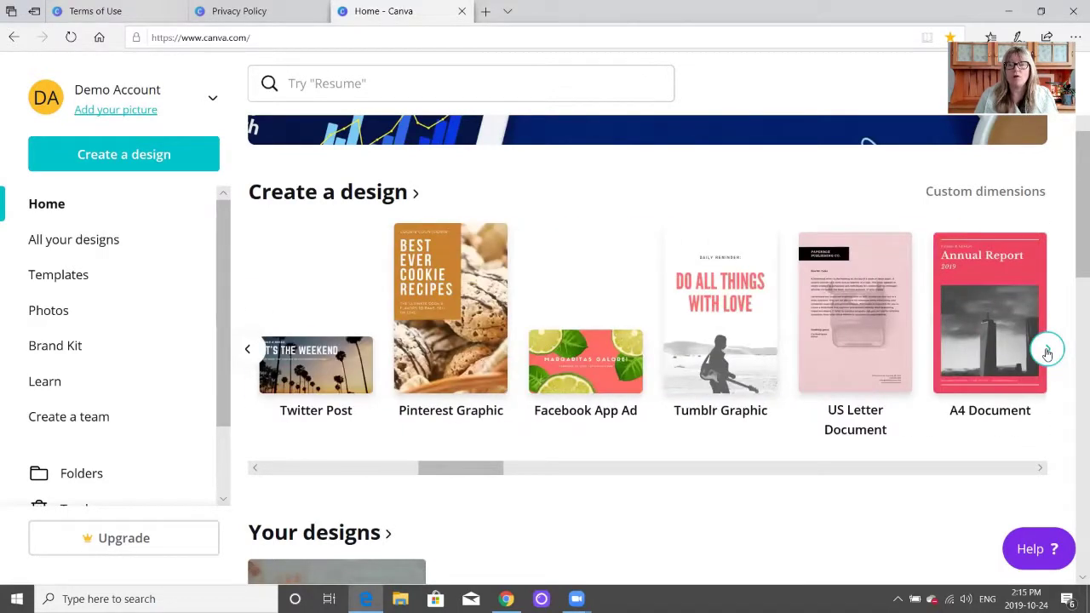
left_click(1048, 350)
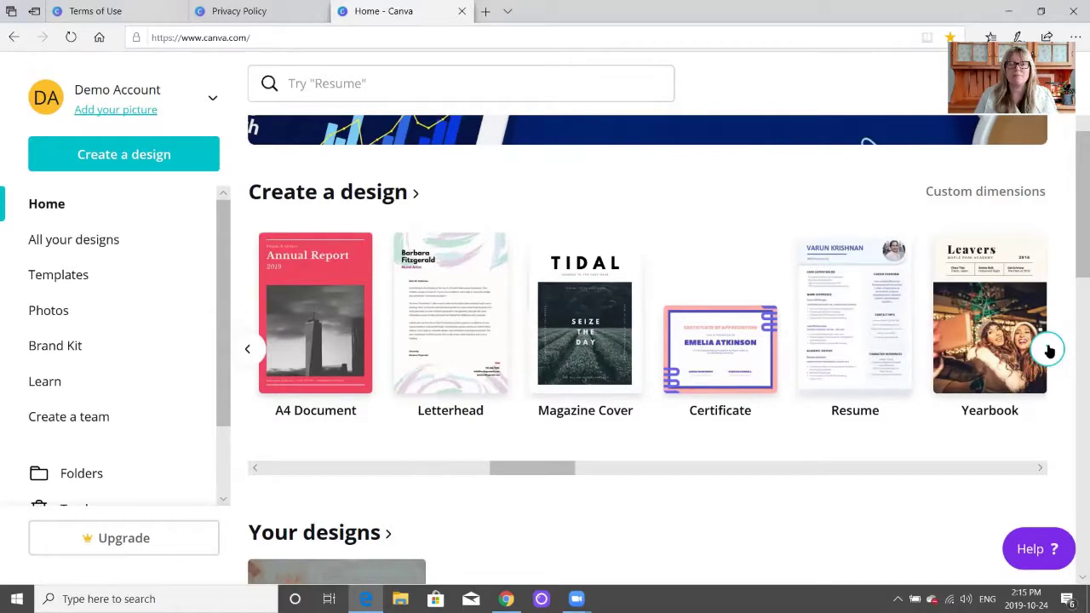
left_click(1048, 350)
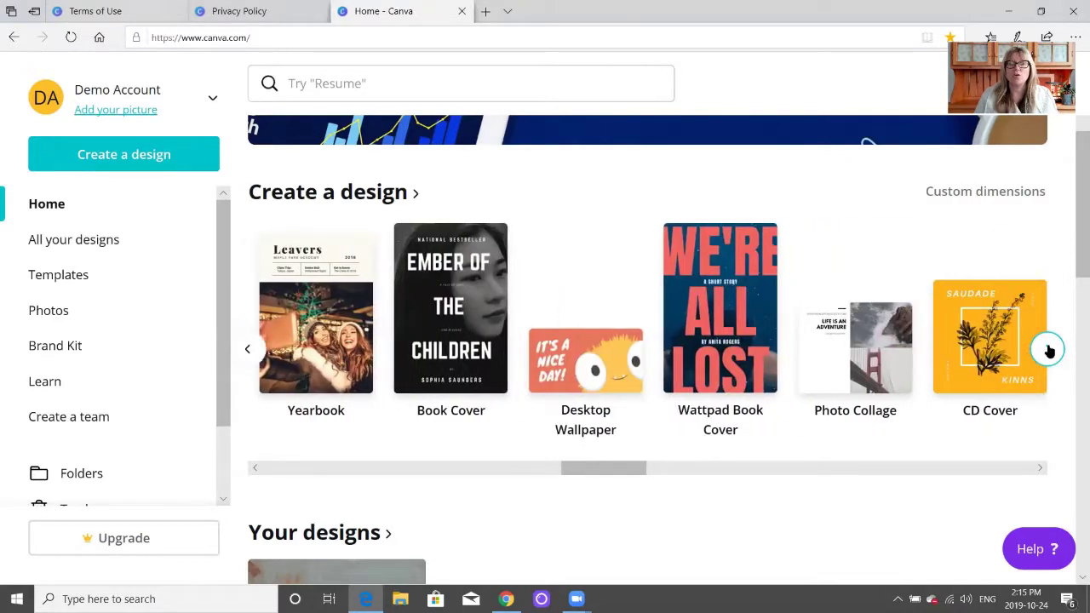
left_click(1048, 350)
left_click(1047, 350)
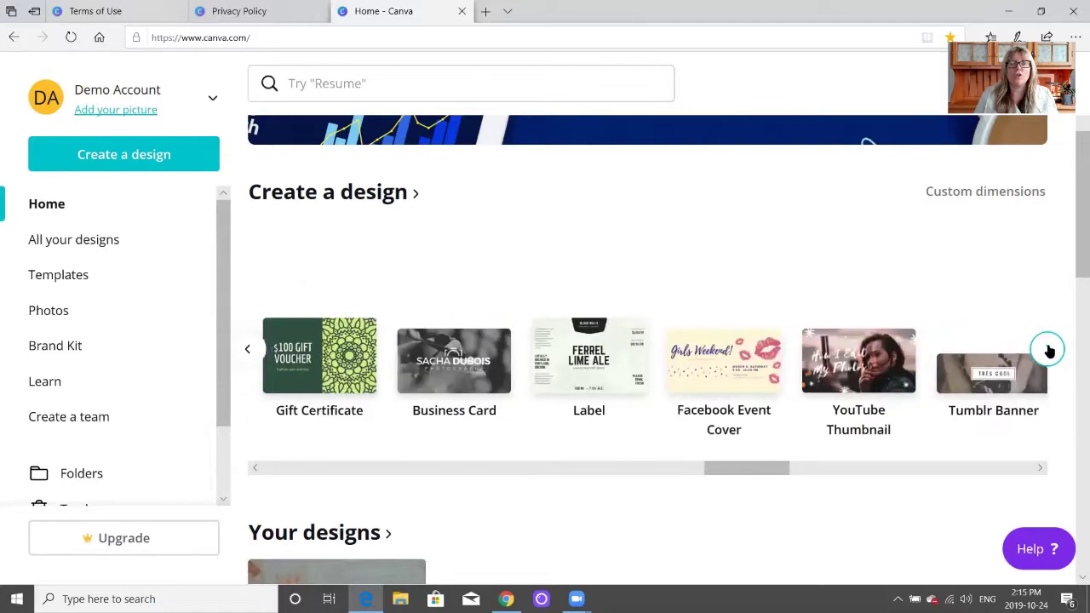
left_click(1048, 350)
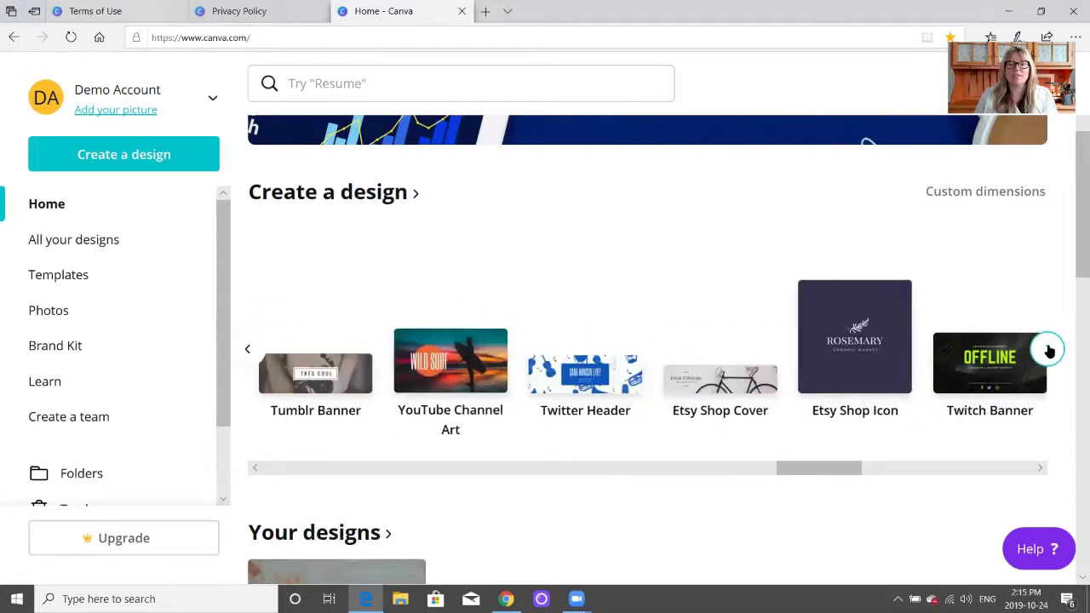
left_click(1048, 350)
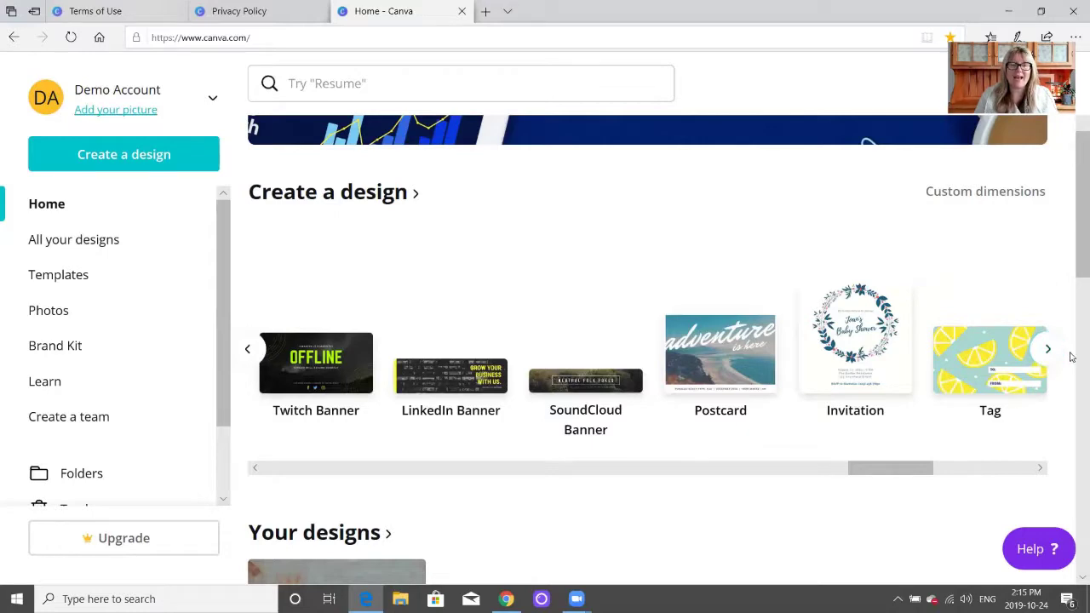
scroll(1072, 357, "down", 6)
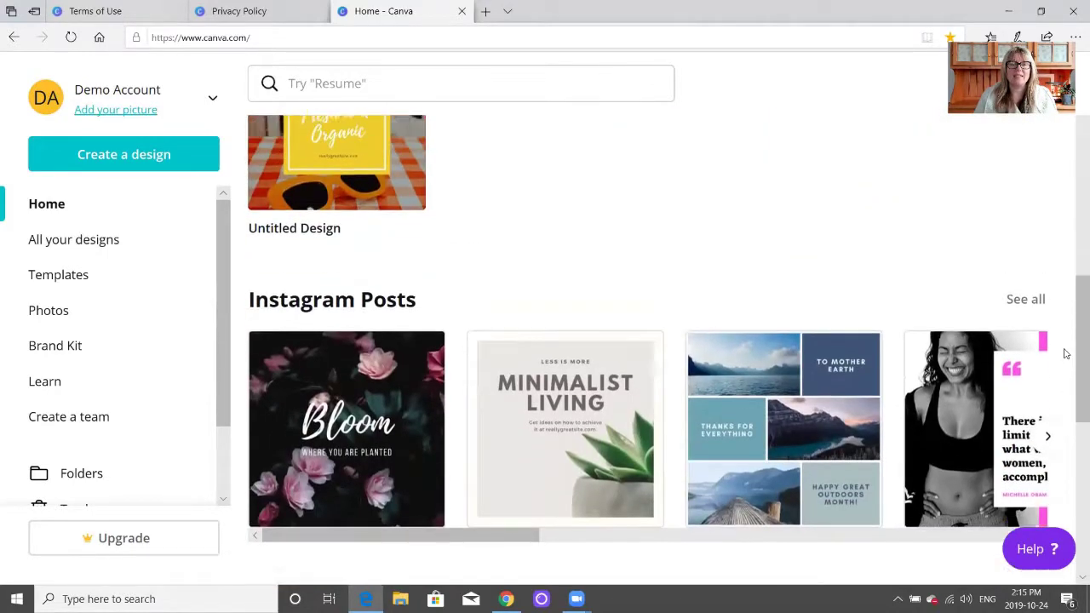
Step: Scroll the home page past Facebook Posts, Logos and Posters down to Instagram Stories
scroll(462, 233, "up", 2)
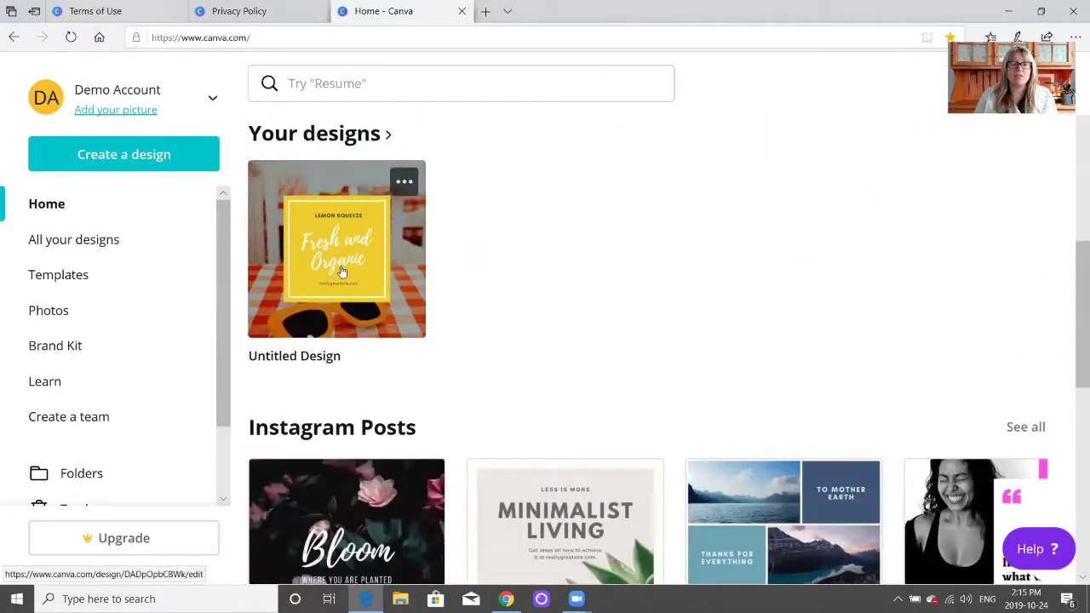
scroll(555, 287, "down", 5)
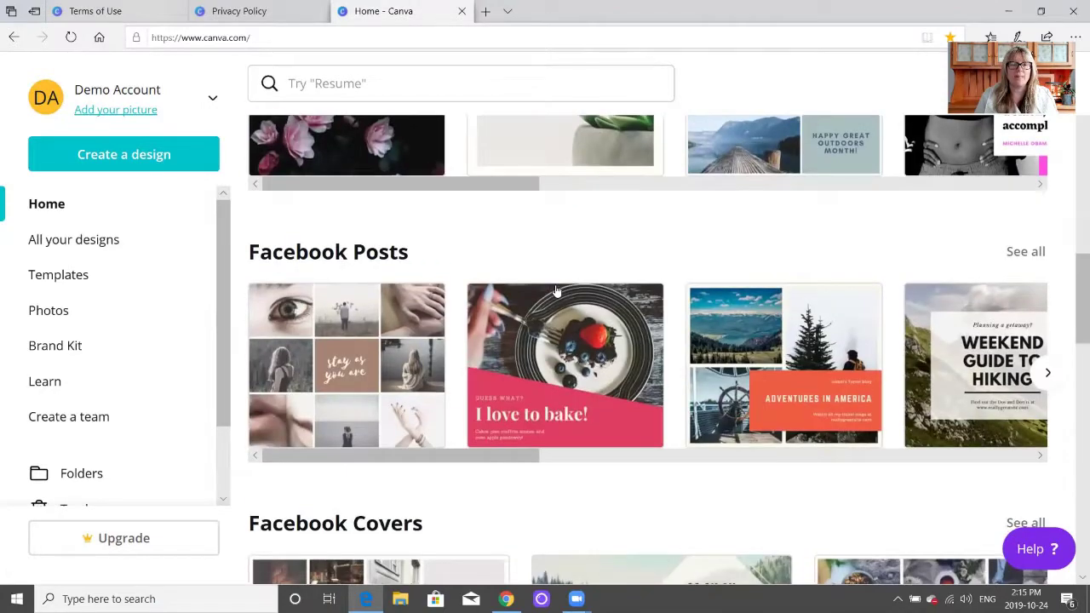
scroll(554, 291, "down", 10)
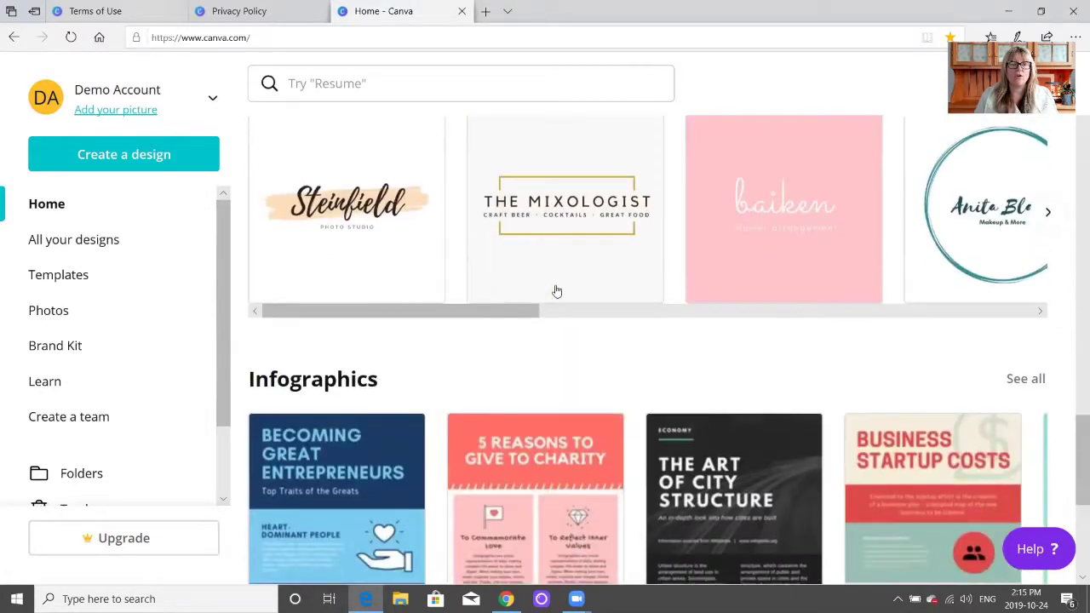
scroll(511, 286, "up", 1)
scroll(609, 351, "down", 1)
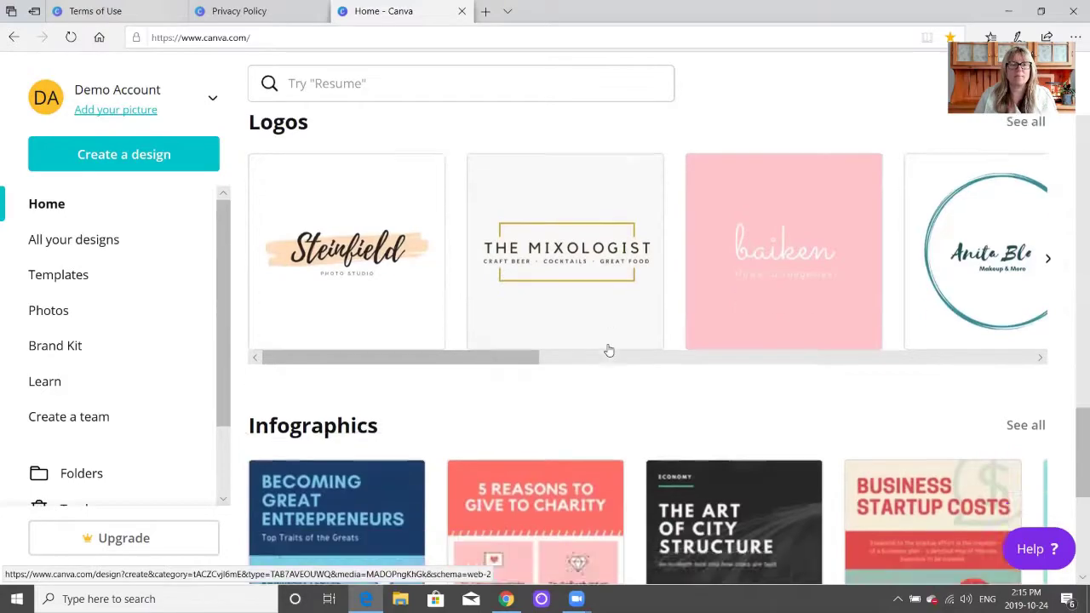
scroll(609, 351, "down", 4)
scroll(609, 349, "up", 2)
scroll(609, 348, "down", 3)
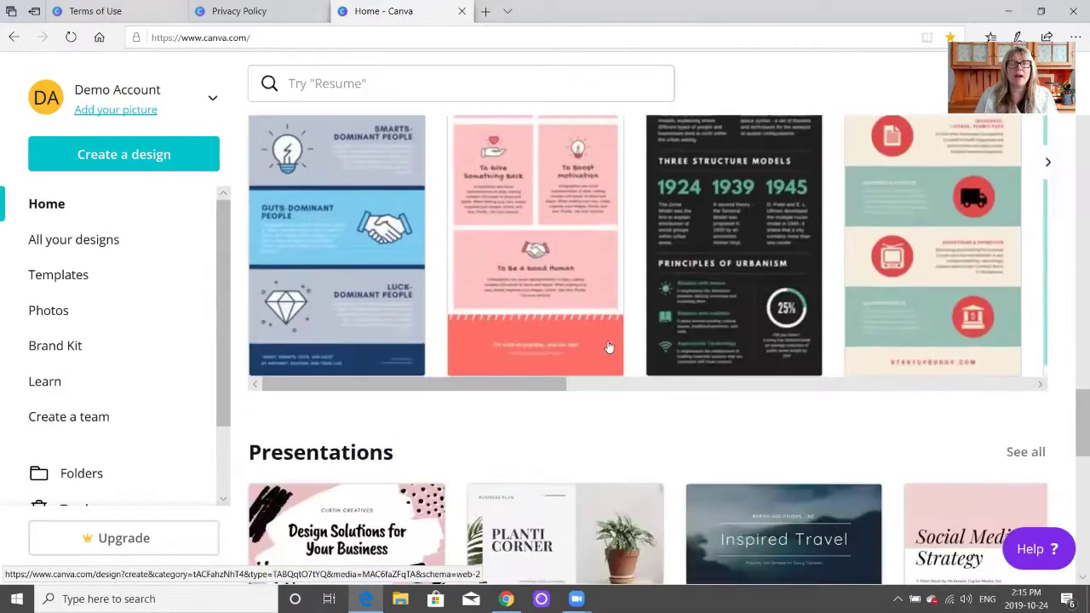
scroll(609, 348, "down", 4)
scroll(609, 347, "down", 4)
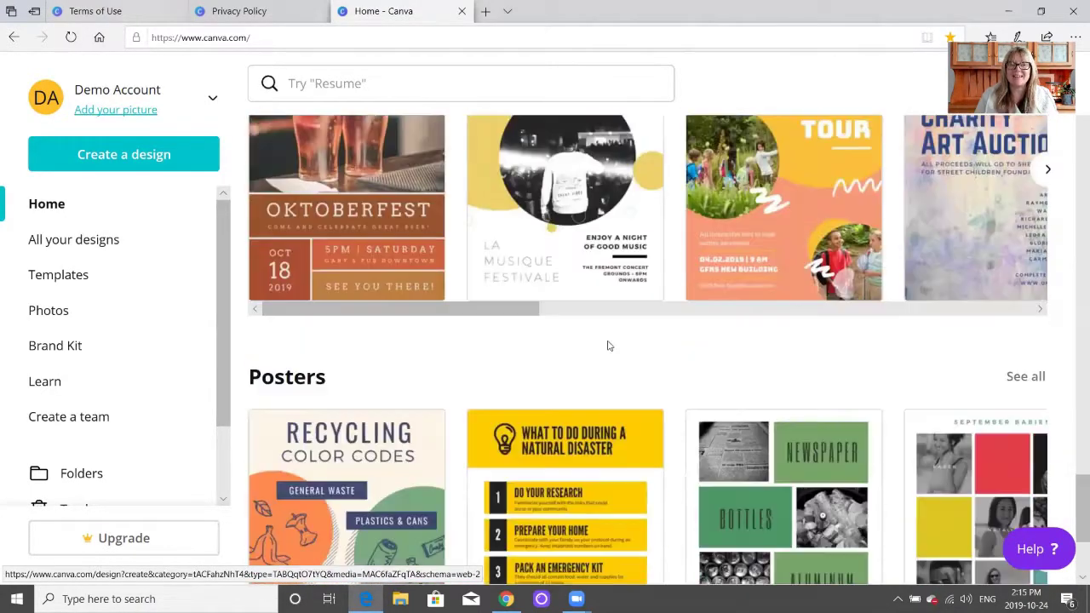
scroll(609, 345, "down", 10)
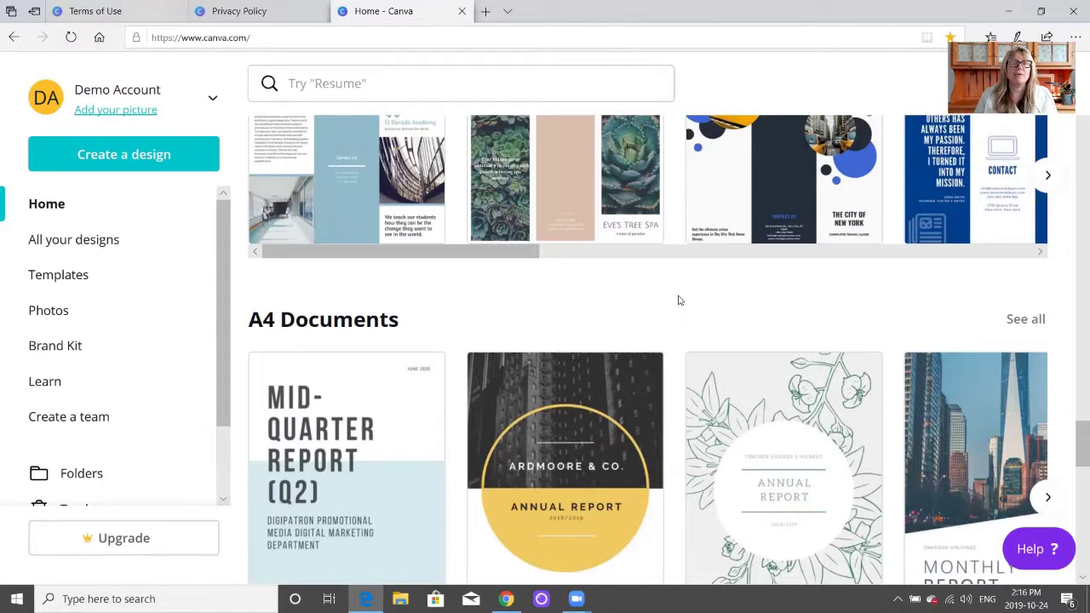
scroll(679, 301, "down", 5)
scroll(676, 301, "down", 2)
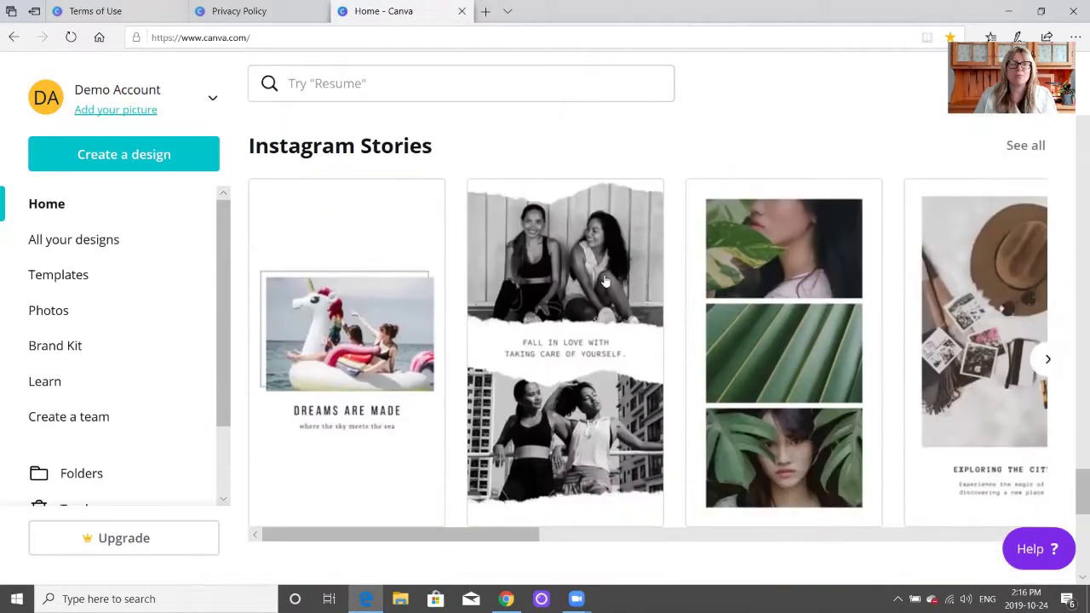
scroll(128, 397, "down", 2)
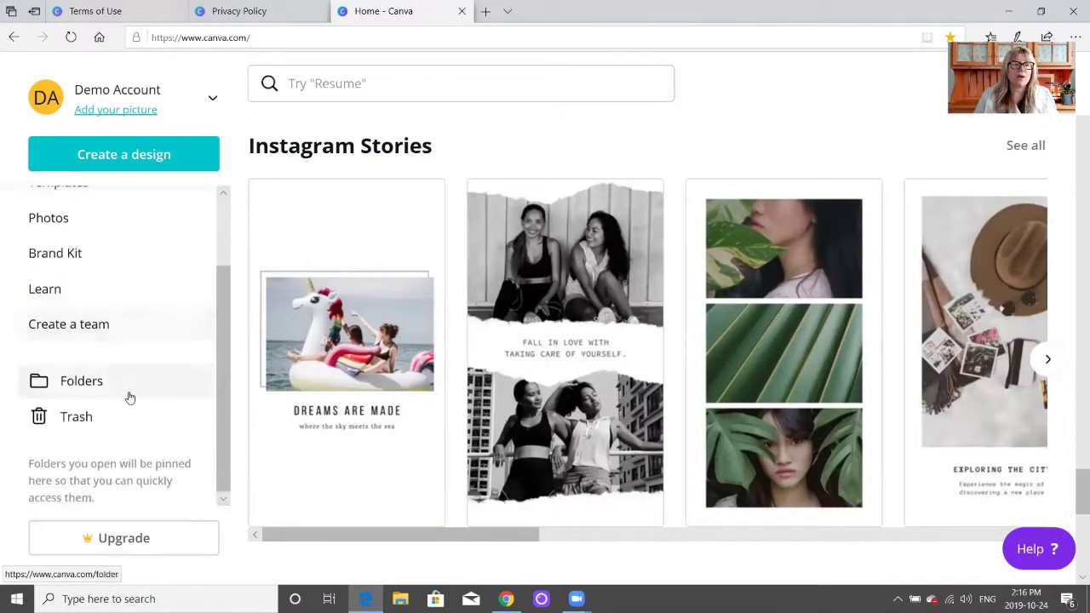
scroll(124, 400, "up", 2)
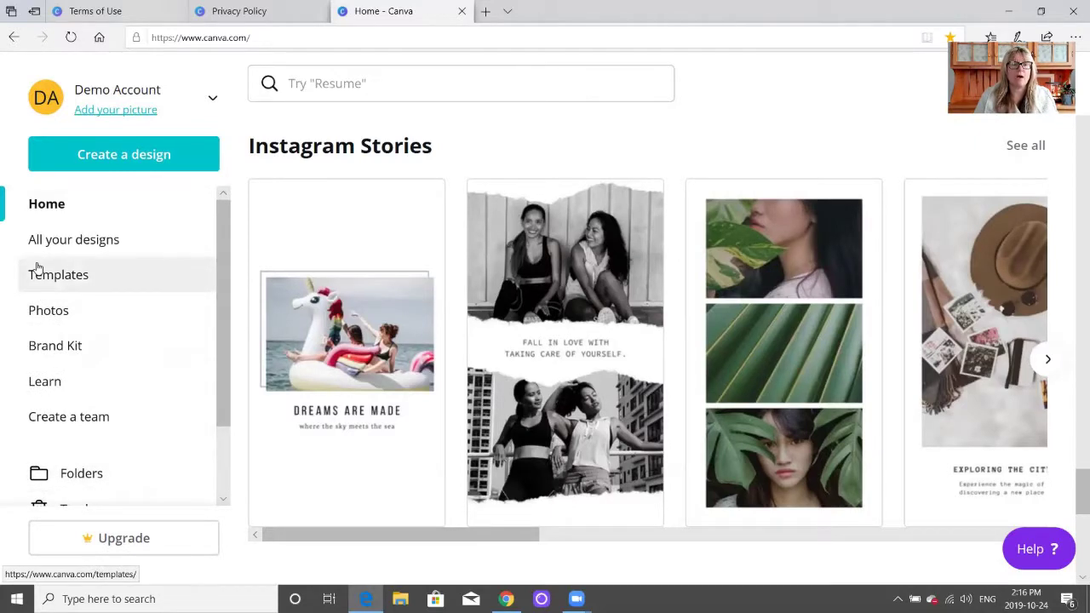
Step: Open the Photos page and scroll past Trending photos to the stock photo grid
left_click(43, 312)
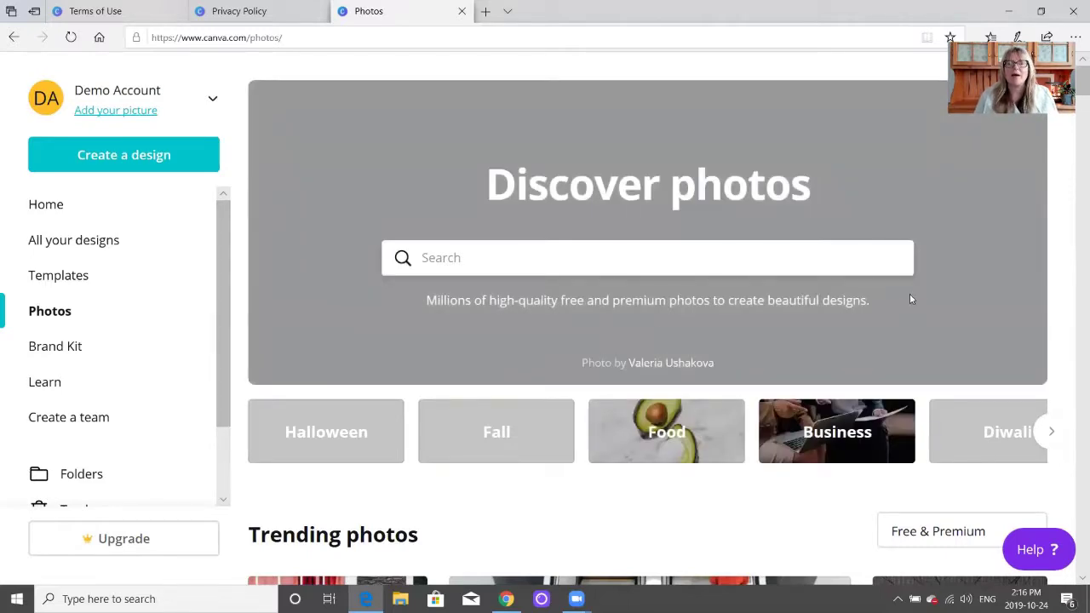
scroll(1054, 309, "down", 8)
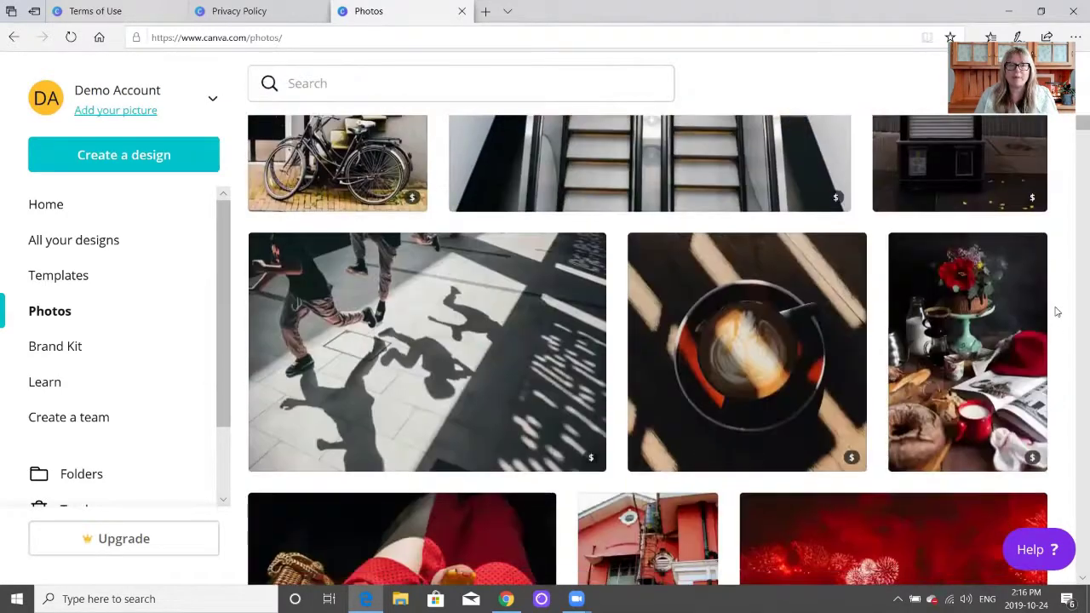